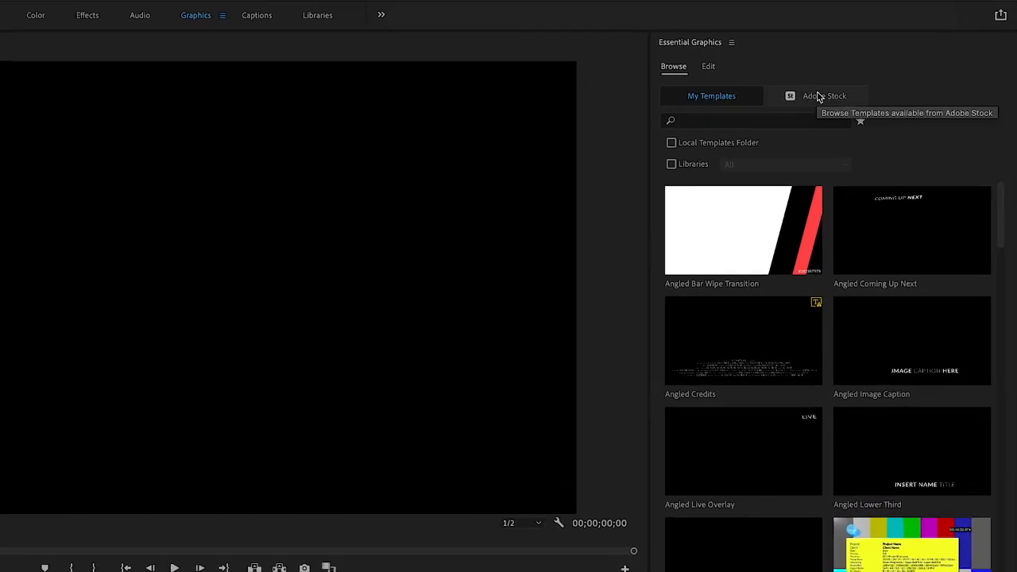
# Step: Search the free Adobe Stock templates for "replacement" and place Minimal Gradient Video Overlay at the start of track V1
pyautogui.click(906, 68)
pyautogui.click(748, 125)
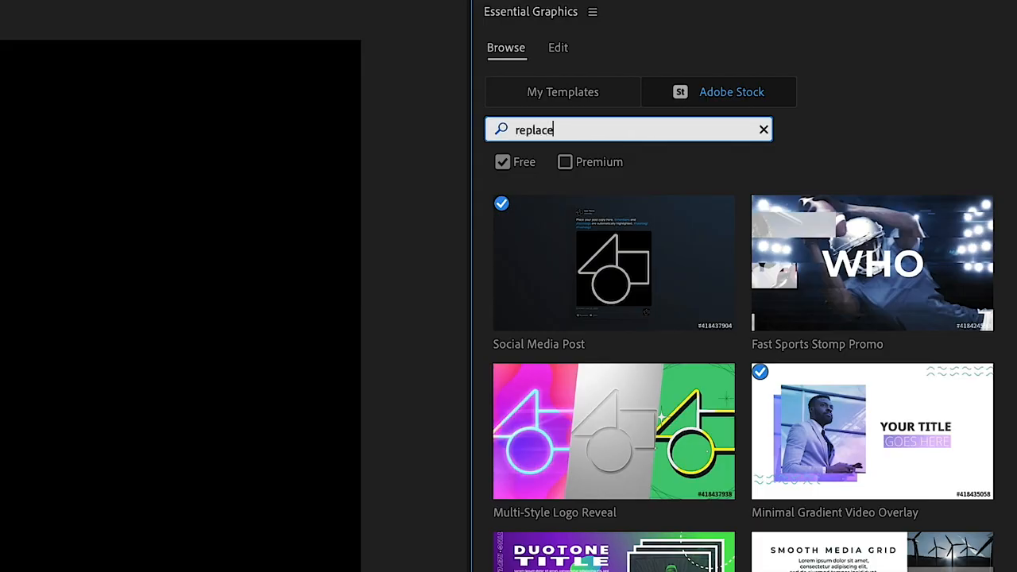
pyautogui.write('replacement')
pyautogui.press('Return')
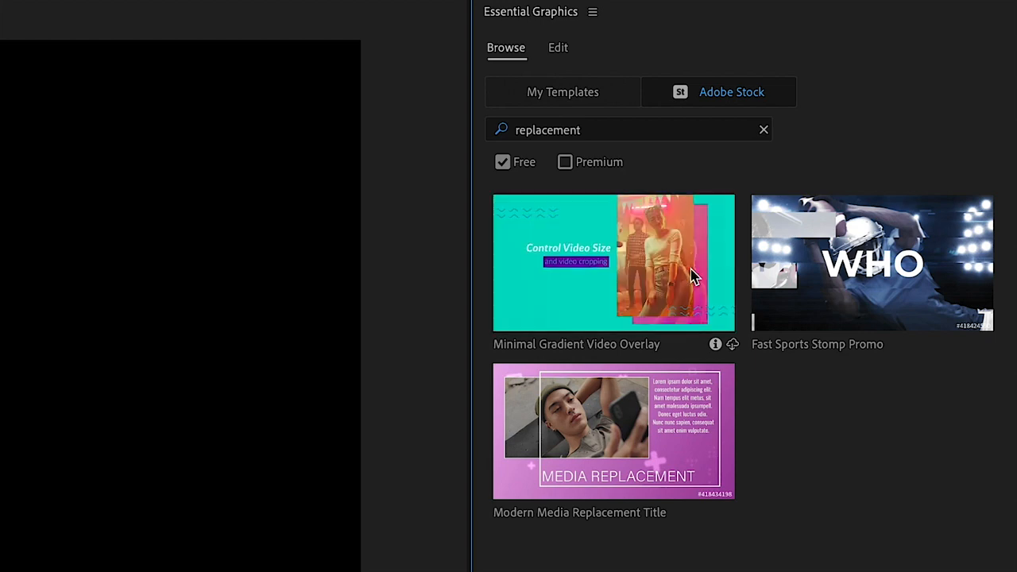
pyautogui.moveTo(688, 278); pyautogui.dragTo(327, 459)
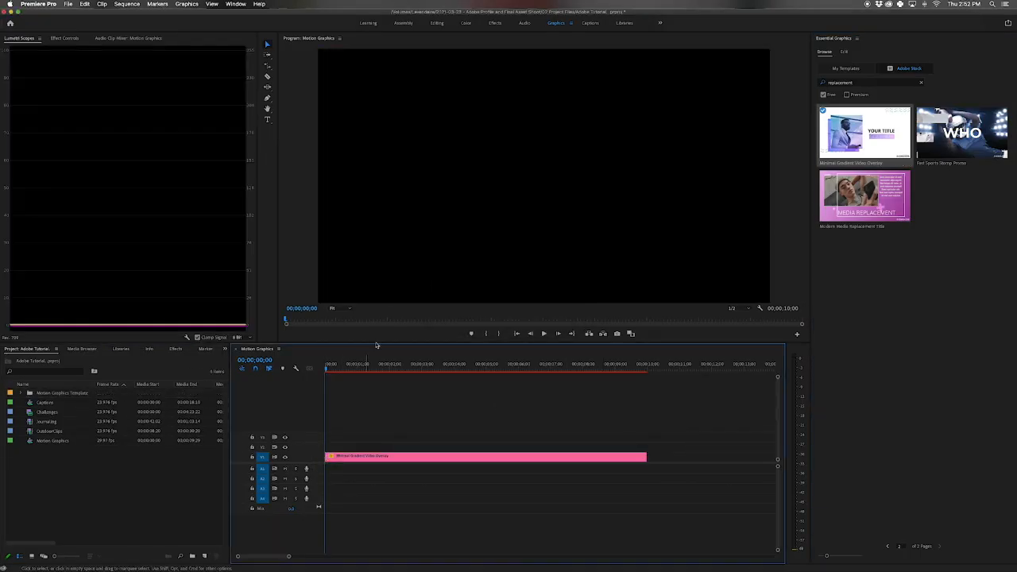
# Step: Scrub through the overlay template's animation and park the playhead at 00;00;04;03
pyautogui.moveTo(325, 363); pyautogui.dragTo(480, 367)
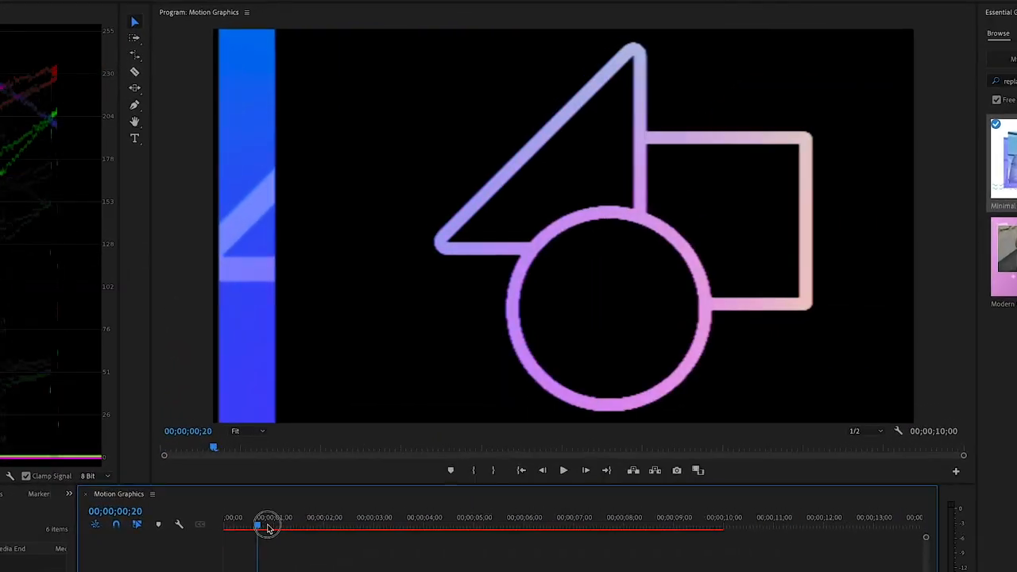
pyautogui.moveTo(463, 535); pyautogui.dragTo(710, 541)
pyautogui.click(425, 544)
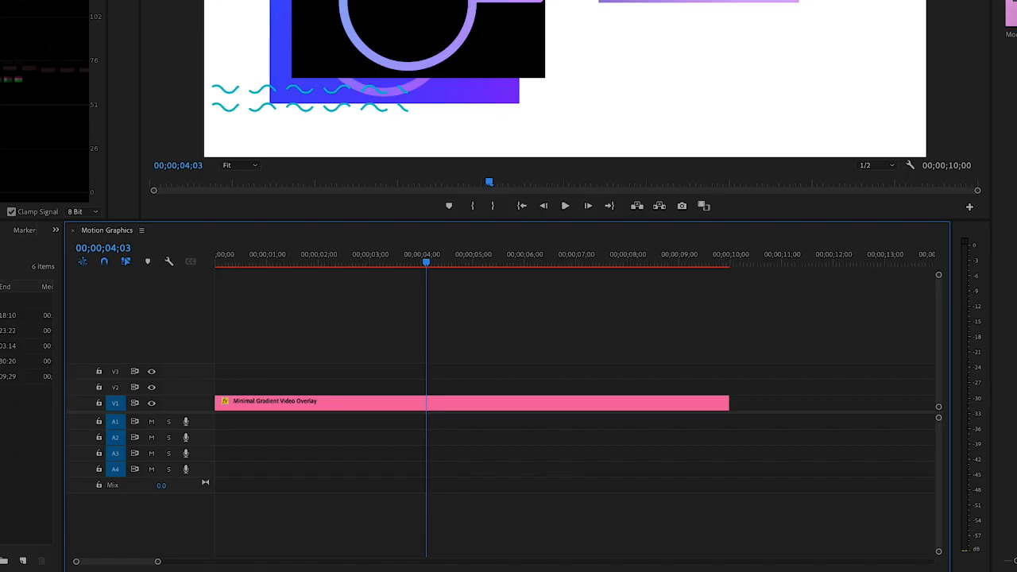
# Step: Replace the selected template's background placeholder image with the OutdoorClips footage and scrub the sequence to preview it
pyautogui.click(375, 408)
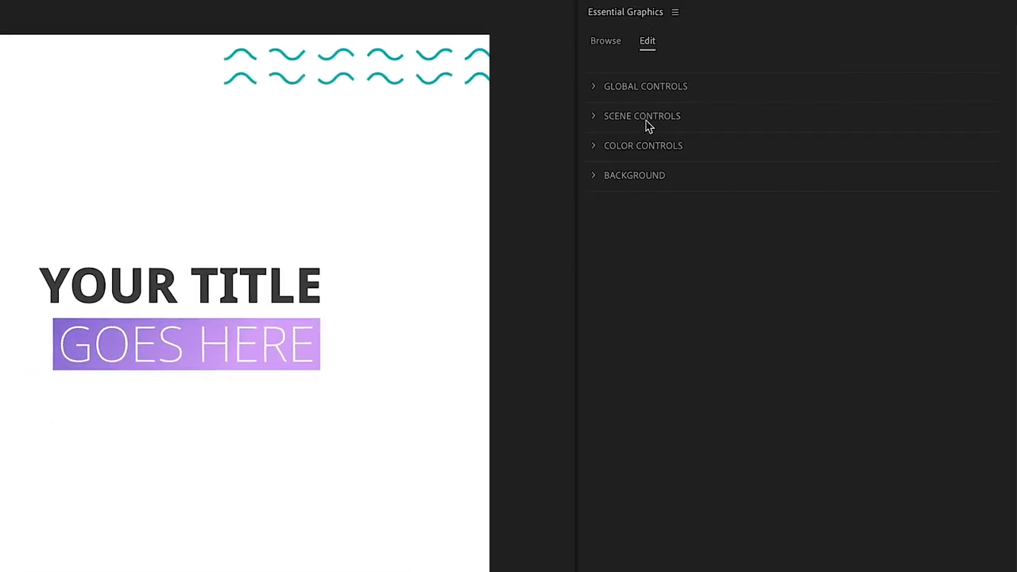
pyautogui.click(602, 87)
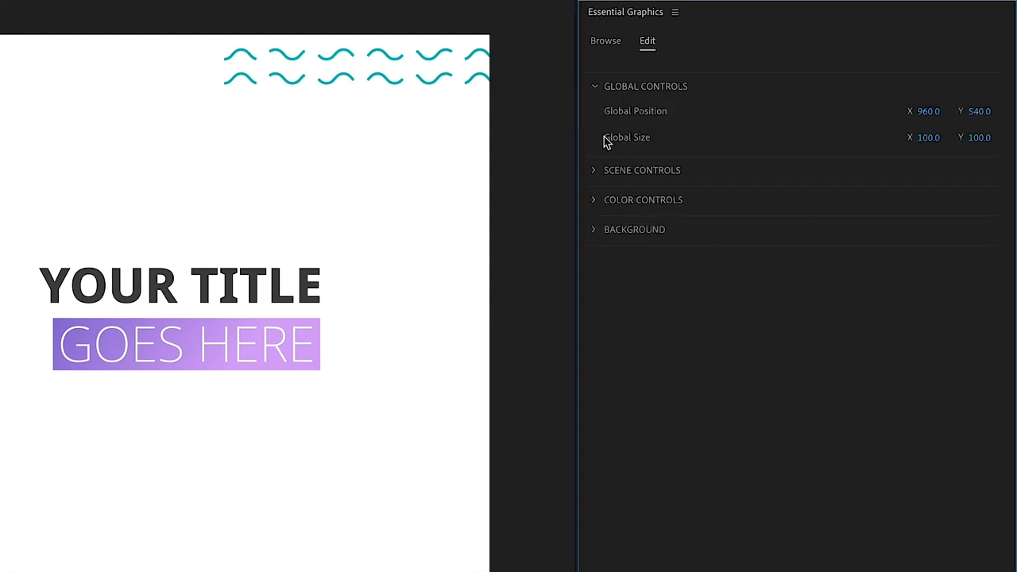
pyautogui.click(596, 171)
pyautogui.click(596, 292)
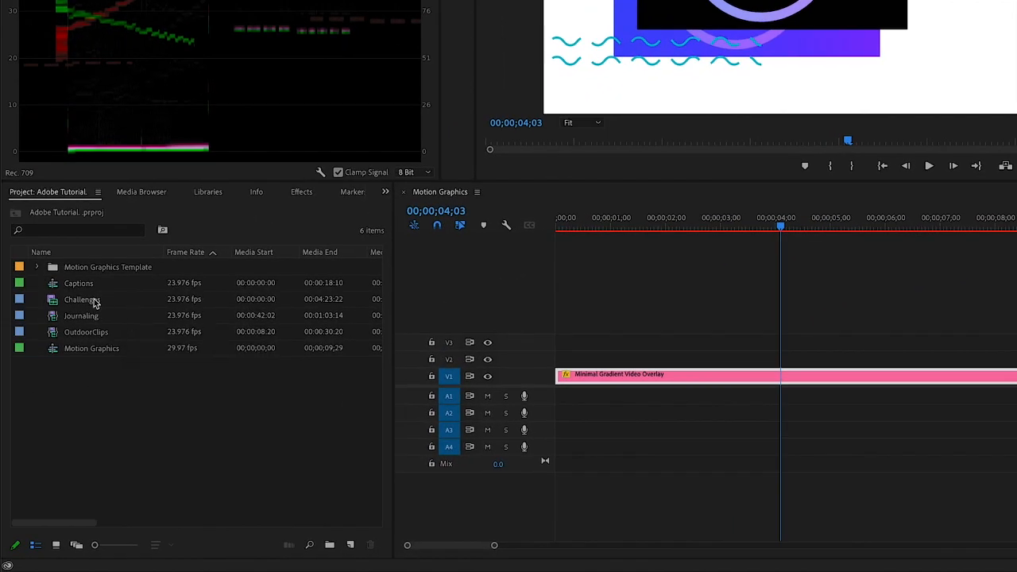
pyautogui.moveTo(112, 334); pyautogui.dragTo(1016, 108)
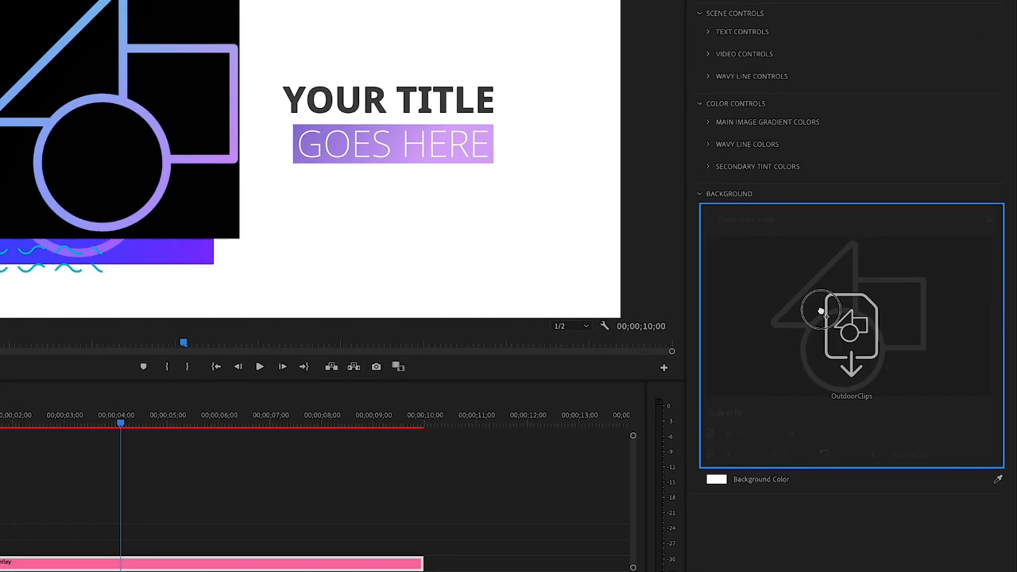
pyautogui.moveTo(821, 311); pyautogui.dragTo(823, 313)
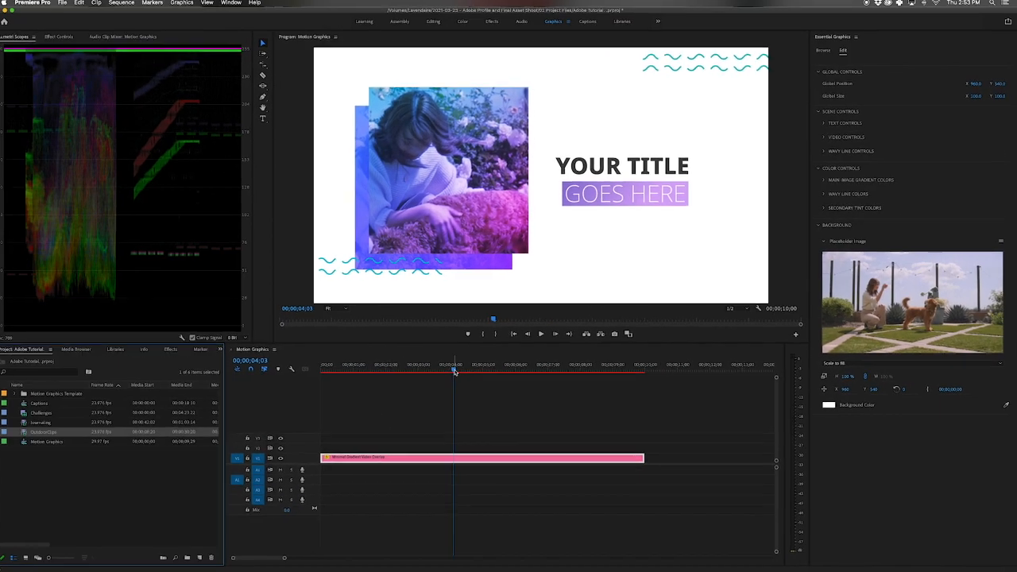
pyautogui.moveTo(172, 403); pyautogui.dragTo(196, 407)
pyautogui.moveTo(382, 376); pyautogui.dragTo(634, 368)
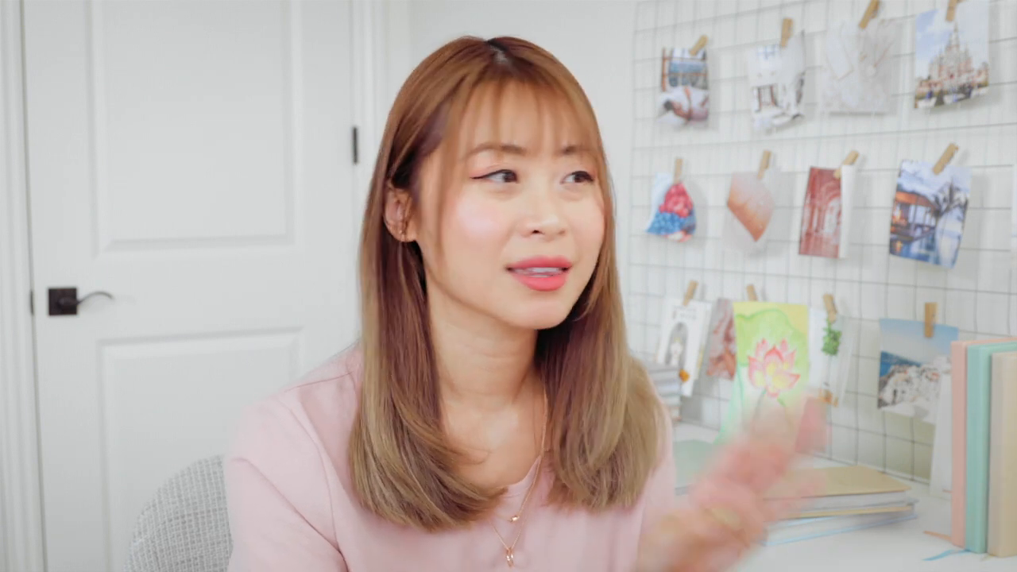
# Step: Change the template's background colour to a light pink
pyautogui.click(639, 526)
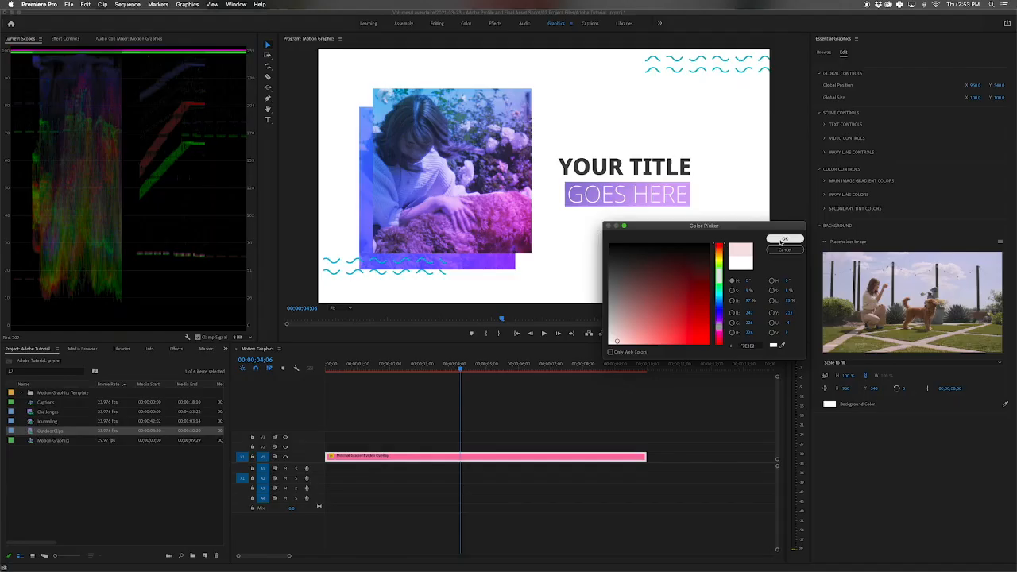
pyautogui.click(548, 190)
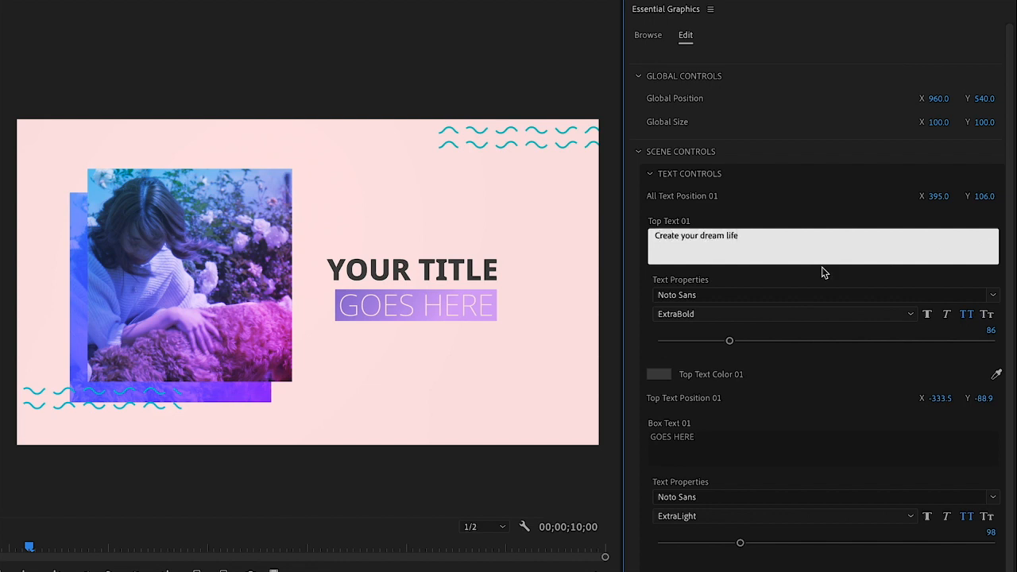
# Step: Set the top text to "Create your dream life" in Brandon Grotesque Medium at size 59
pyautogui.click(720, 294)
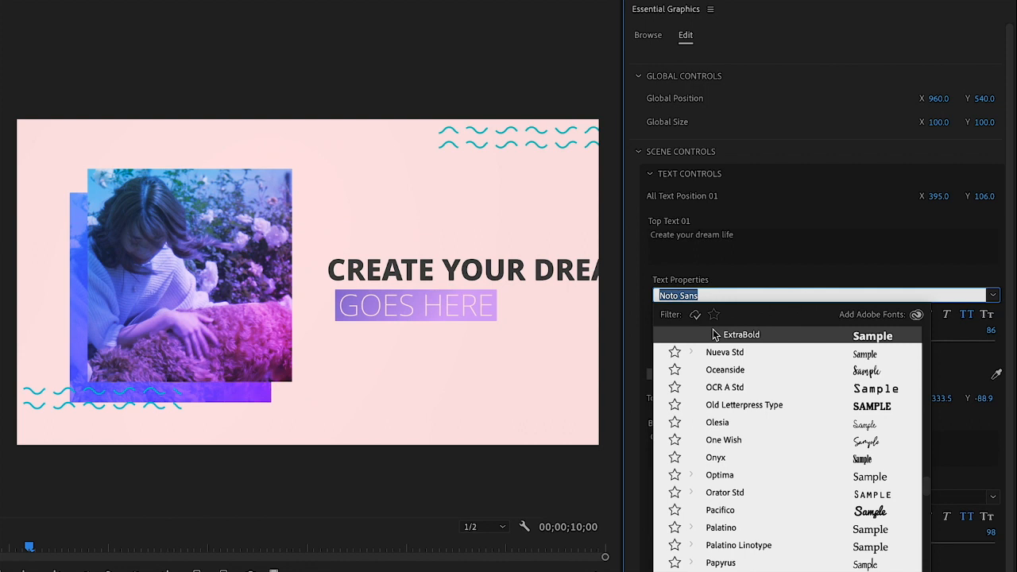
pyautogui.write('brandon')
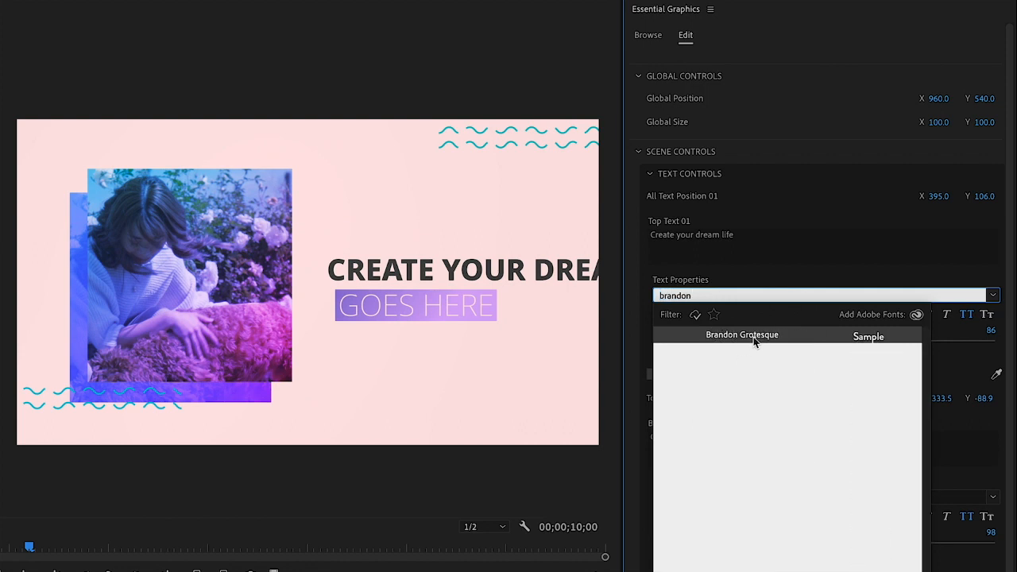
pyautogui.click(756, 342)
pyautogui.moveTo(730, 341); pyautogui.dragTo(710, 345)
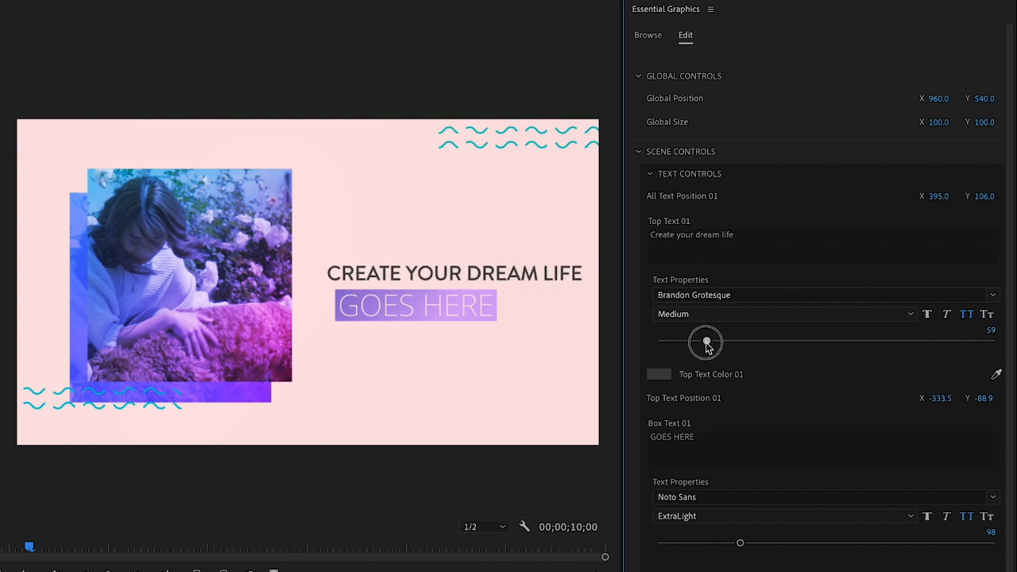
# Step: Set the box text to "become your best self" in Cormorant Medium at size 76
pyautogui.click(703, 438)
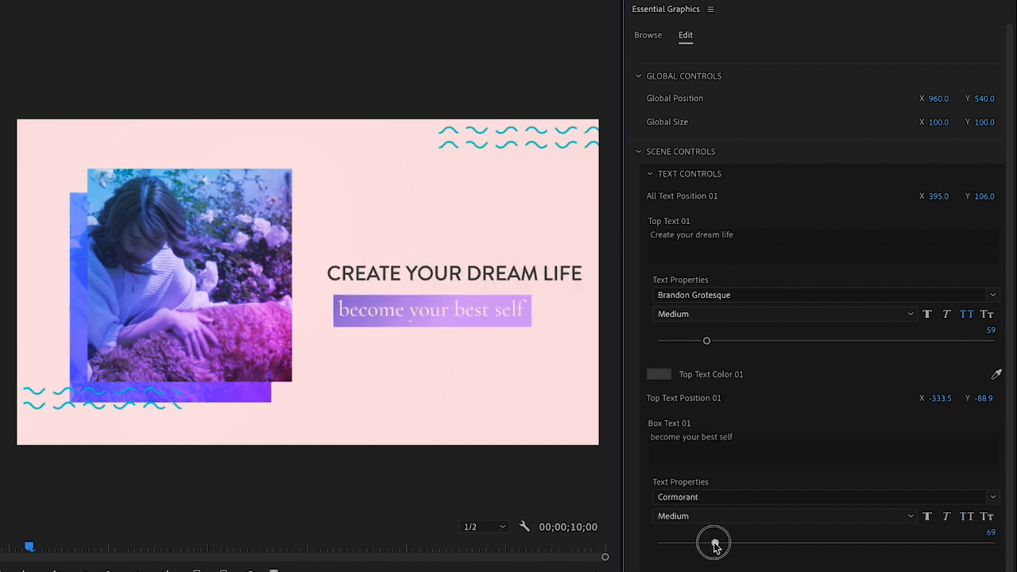
pyautogui.moveTo(718, 545); pyautogui.dragTo(712, 545)
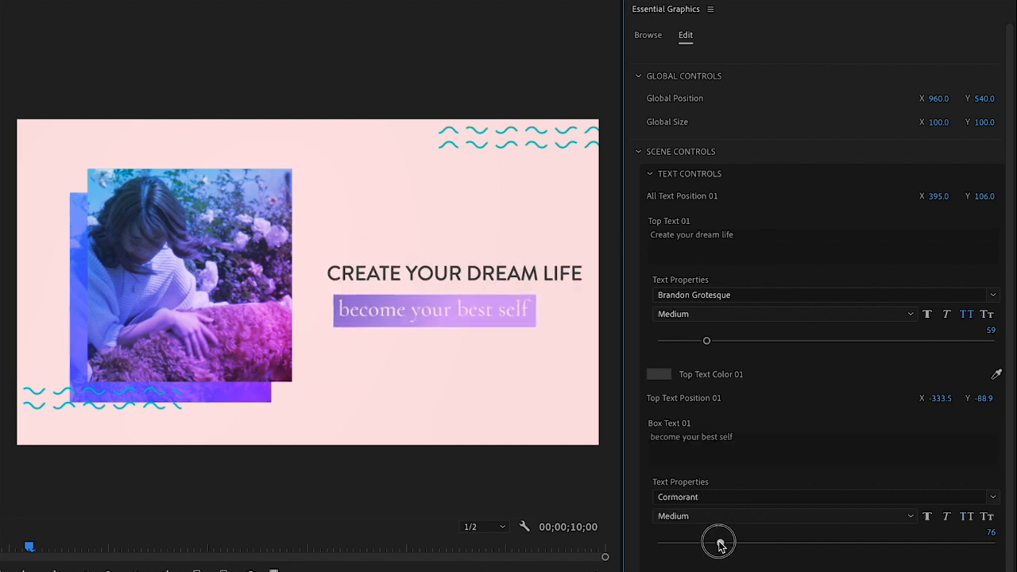
# Step: Set the video size to 54, the crop width to 76 and the crop height to 100
pyautogui.scroll(-10, 716, 527)
pyautogui.moveTo(879, 257); pyautogui.dragTo(836, 262)
pyautogui.moveTo(841, 307); pyautogui.dragTo(901, 309)
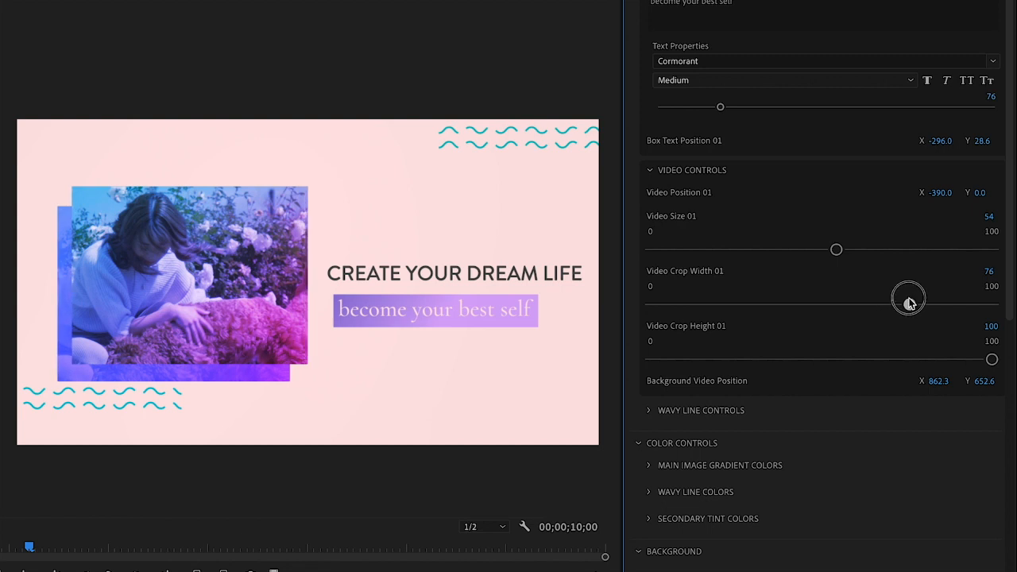
pyautogui.moveTo(983, 363)
pyautogui.mouseDown()
pyautogui.moveTo(834, 363)
pyautogui.moveTo(990, 360)
pyautogui.mouseUp()
pyautogui.scroll(-5, 899, 301)
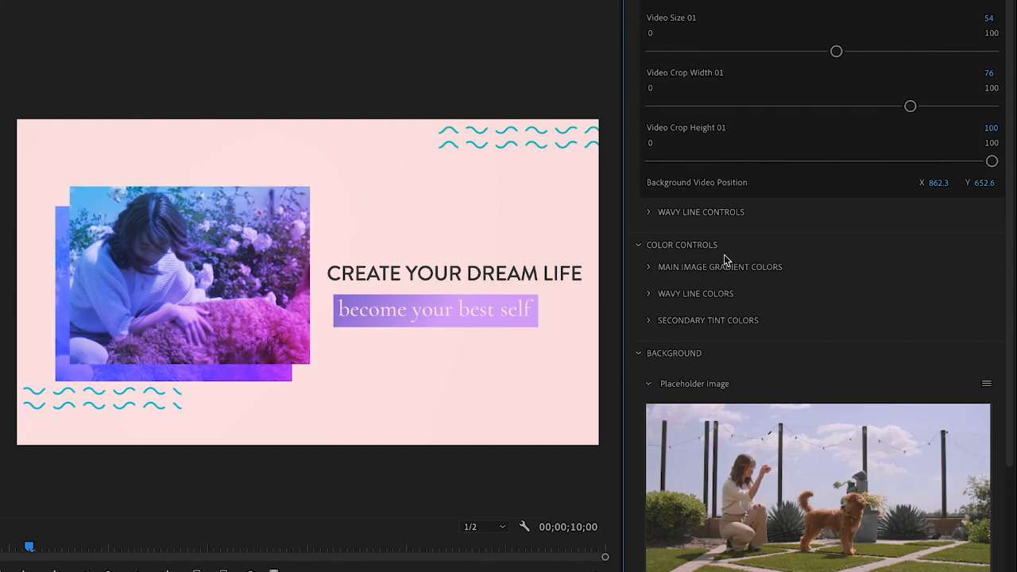
pyautogui.click(650, 2)
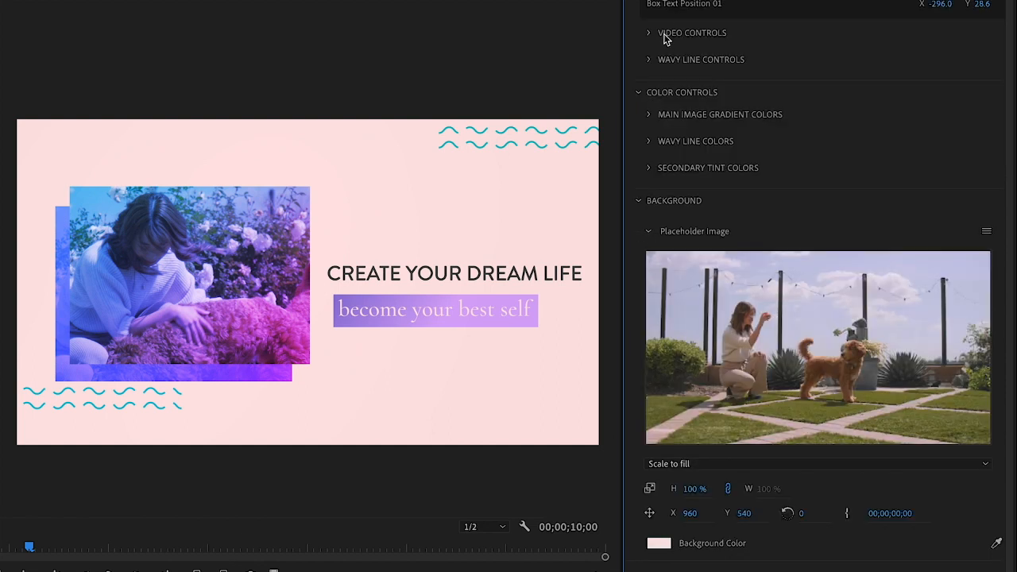
# Step: Lower the right wavy line's opacity to 86 and the left wavy line's opacity to 88
pyautogui.click(649, 60)
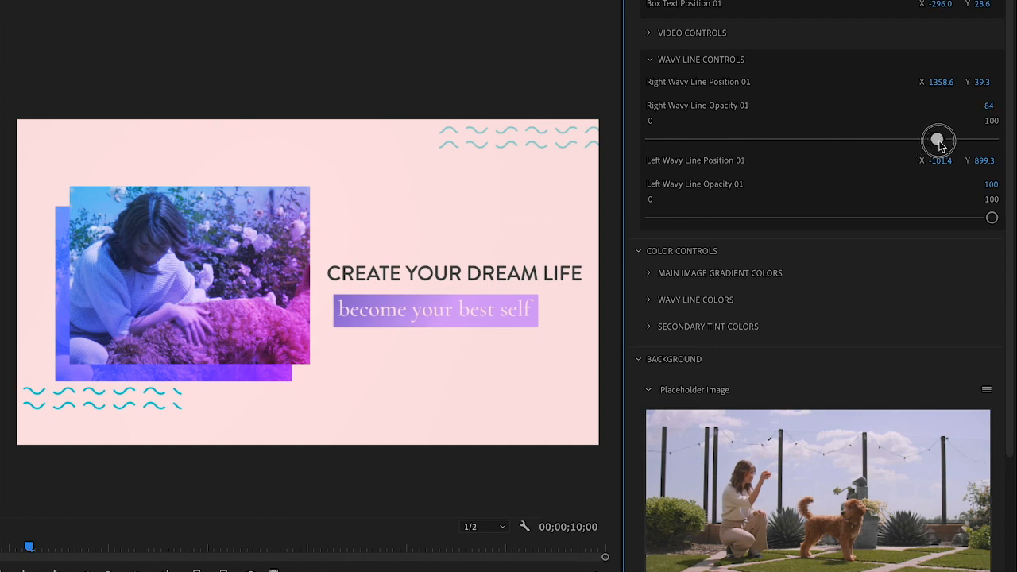
pyautogui.moveTo(992, 217); pyautogui.dragTo(945, 220)
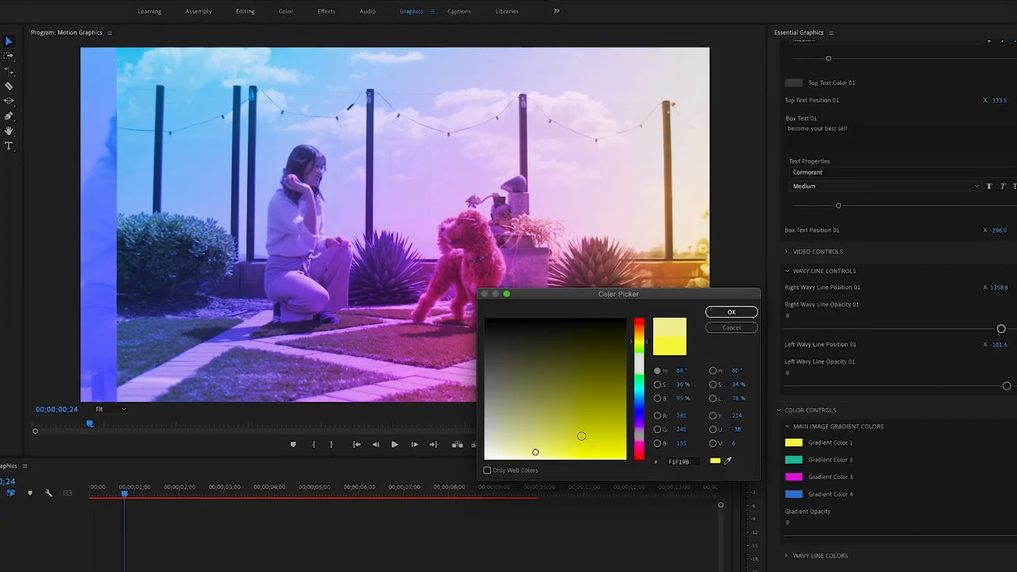
# Step: Change the four main image gradient colours to pastel yellow, teal, pink and blue, and adjust the gradient opacity to a medium level
pyautogui.click(741, 314)
pyautogui.click(797, 462)
pyautogui.click(536, 435)
pyautogui.click(740, 311)
pyautogui.click(803, 479)
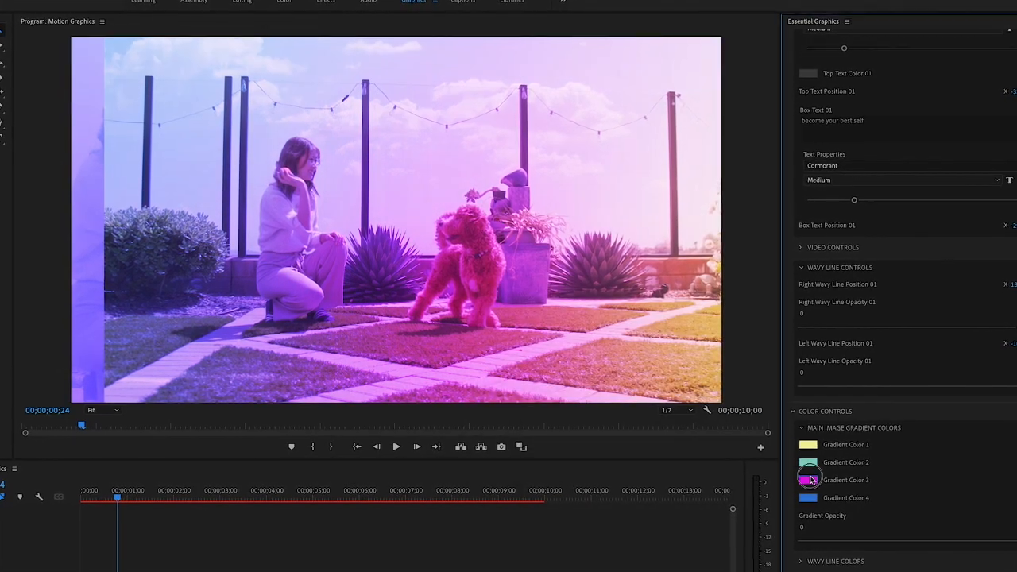
pyautogui.click(538, 438)
pyautogui.click(744, 309)
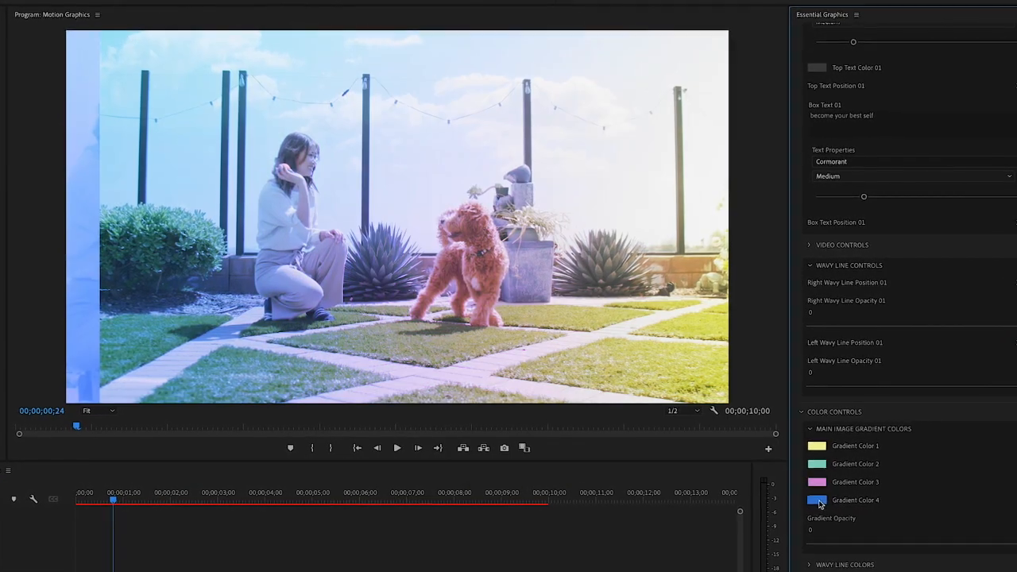
pyautogui.click(819, 503)
pyautogui.click(542, 442)
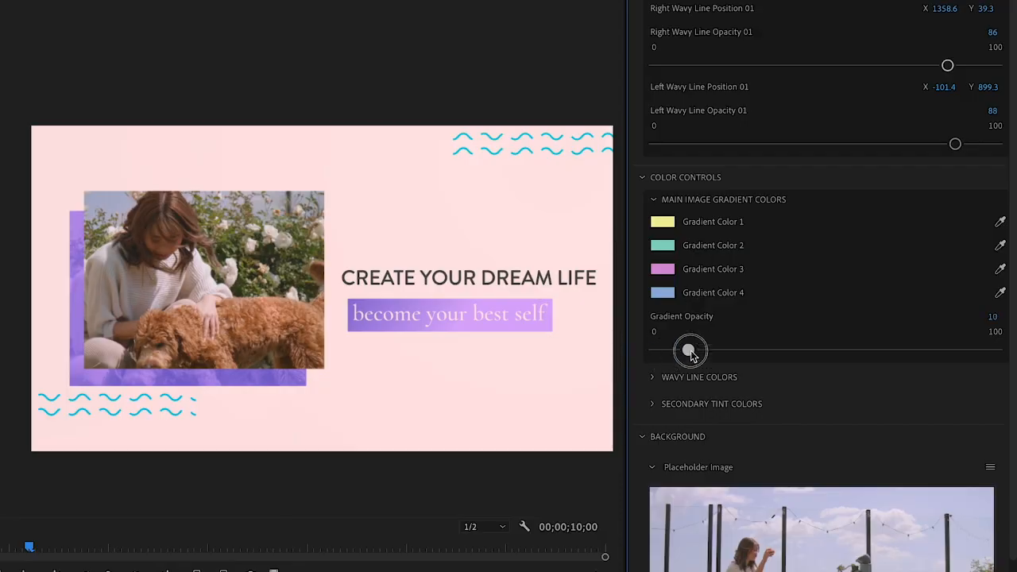
pyautogui.moveTo(689, 351); pyautogui.dragTo(996, 334)
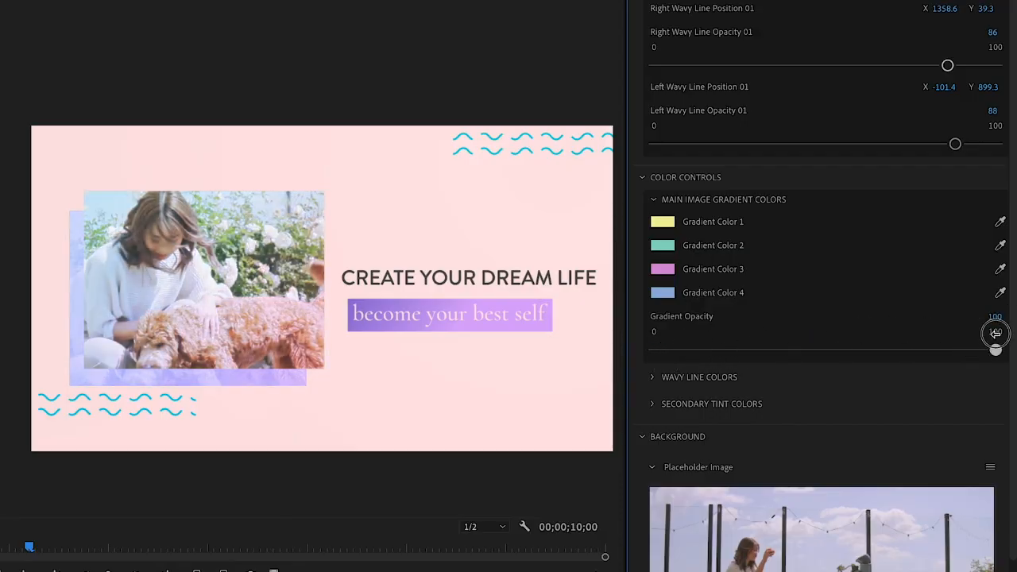
pyautogui.moveTo(879, 354); pyautogui.dragTo(816, 350)
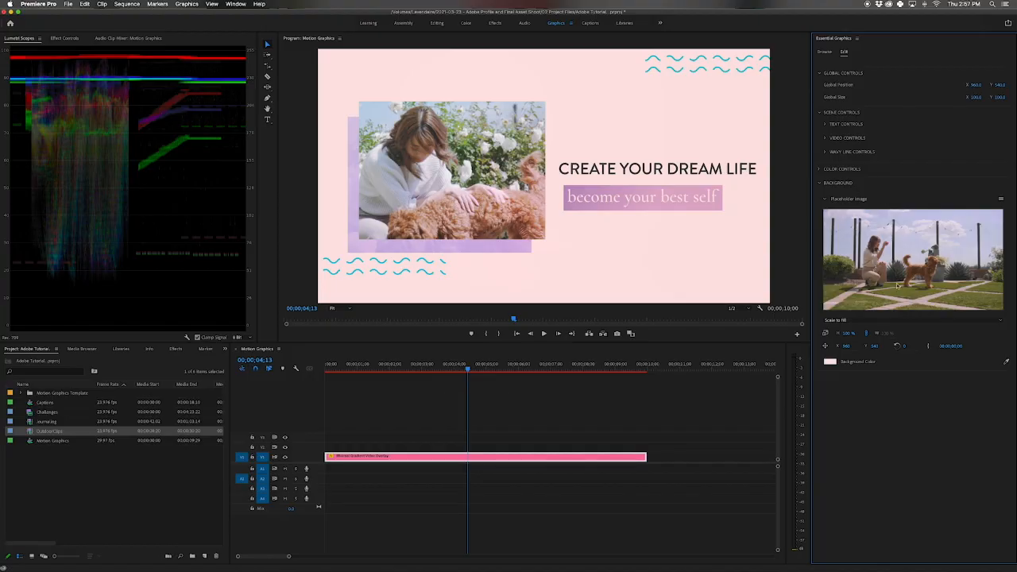
# Step: Swap the placeholder footage for the Journaling clip and play the sequence from the start
pyautogui.click(50, 422)
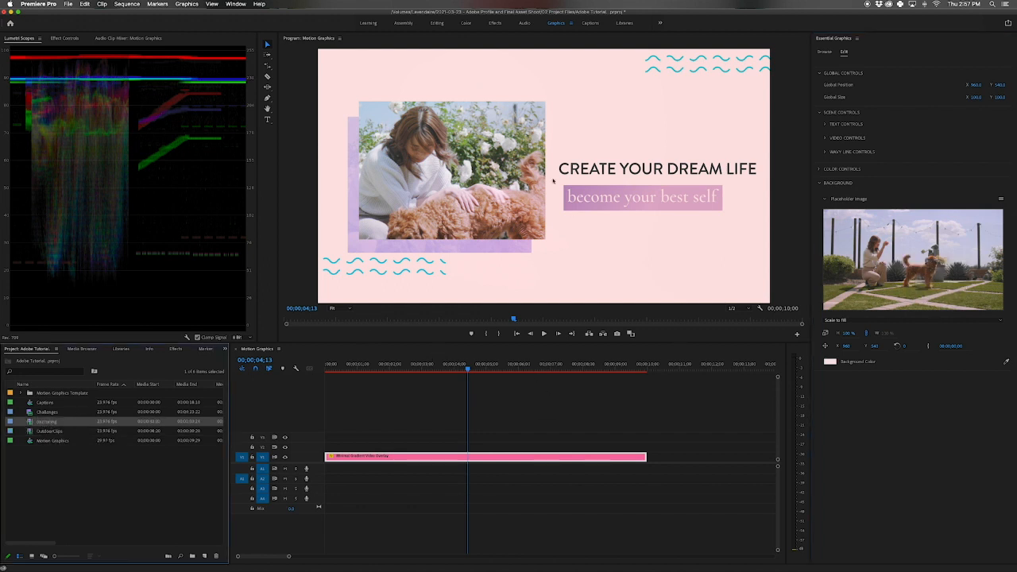
pyautogui.moveTo(41, 425); pyautogui.dragTo(915, 269)
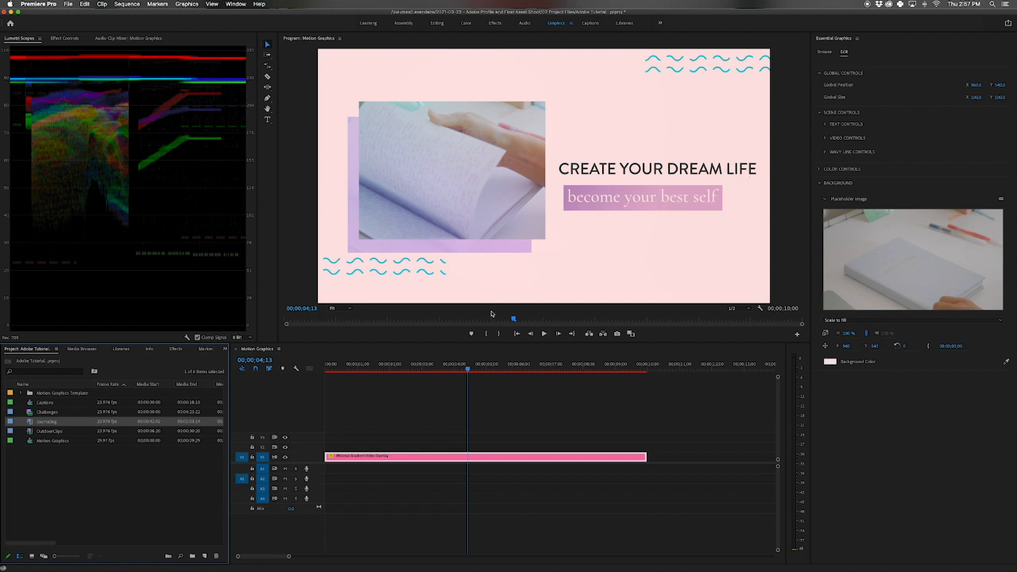
pyautogui.moveTo(466, 371); pyautogui.dragTo(328, 371)
pyautogui.press('space')
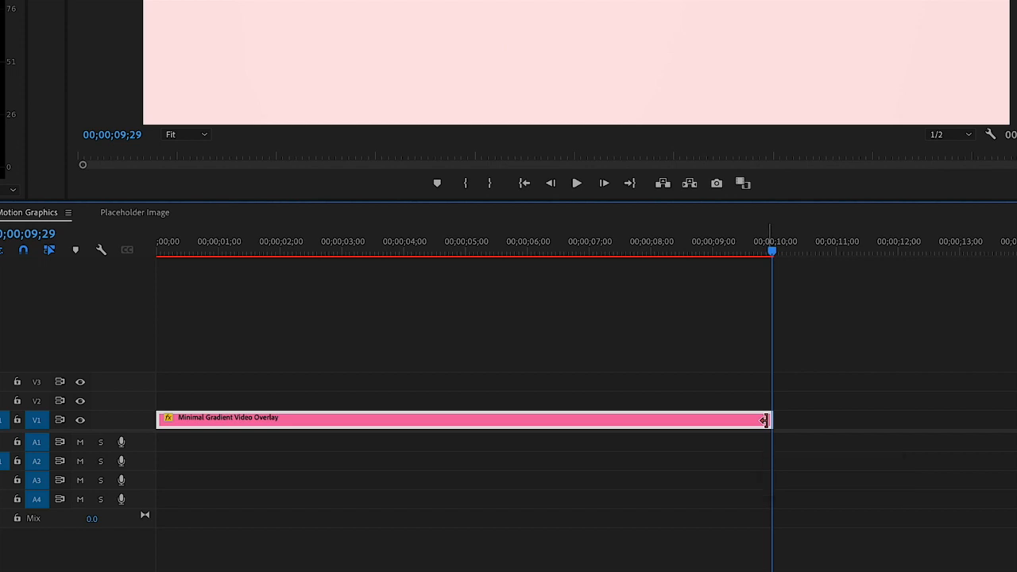
# Step: Trim the end of the overlay clip to a duration of 00;00;07;02 and scrub through the shortened animation
pyautogui.moveTo(767, 419); pyautogui.dragTo(616, 421)
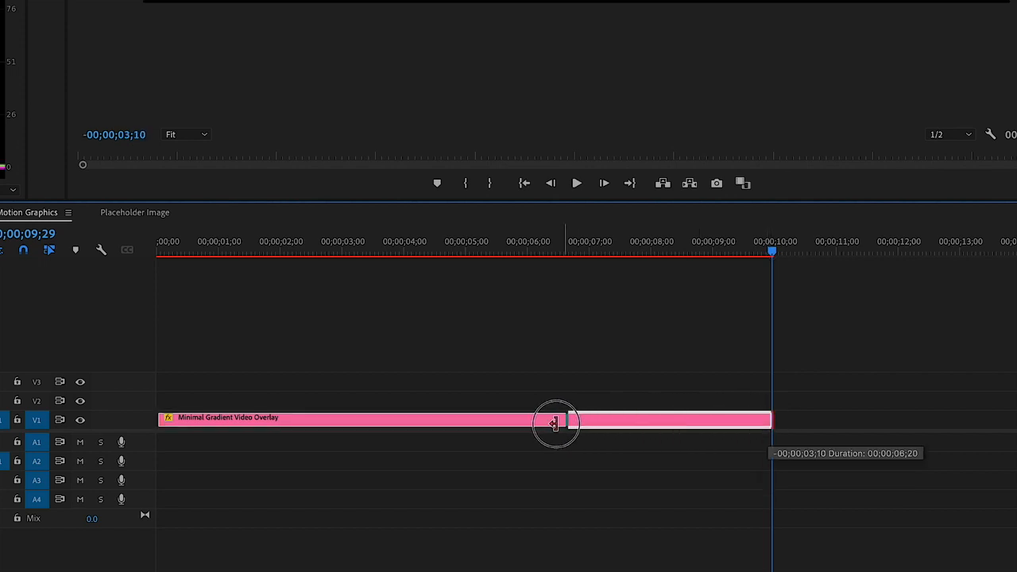
pyautogui.moveTo(555, 422); pyautogui.dragTo(555, 421)
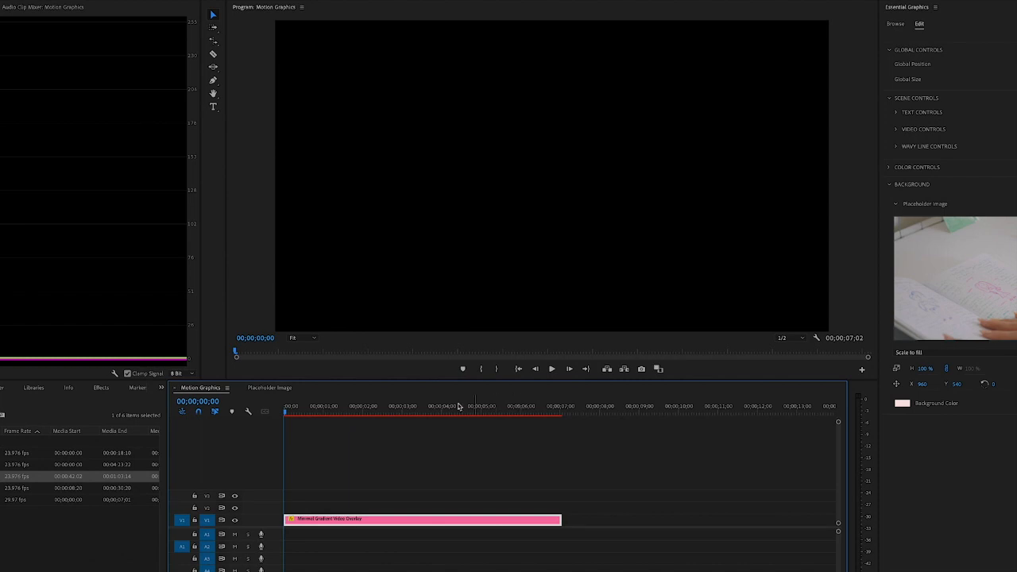
pyautogui.moveTo(304, 415); pyautogui.dragTo(564, 413)
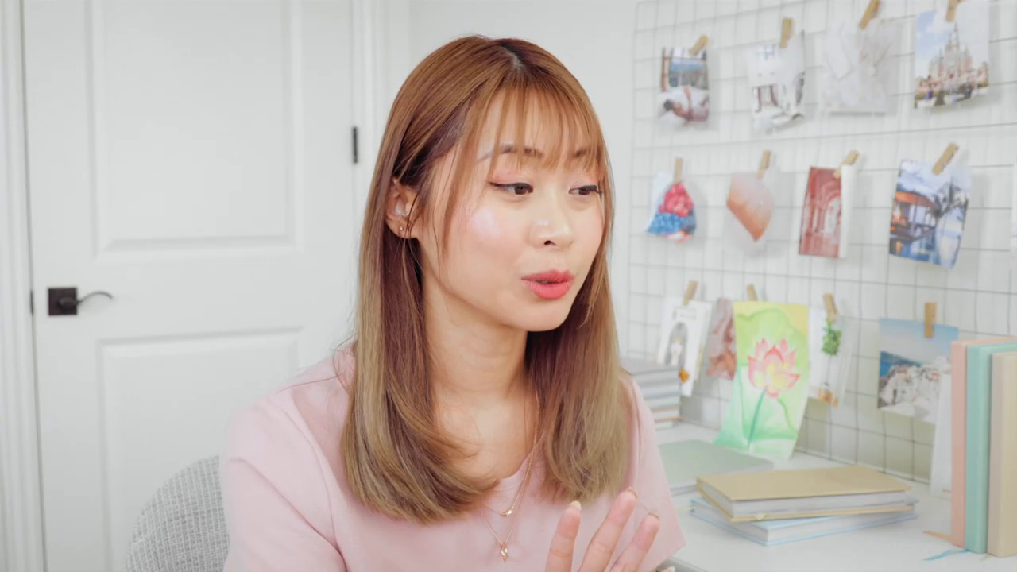